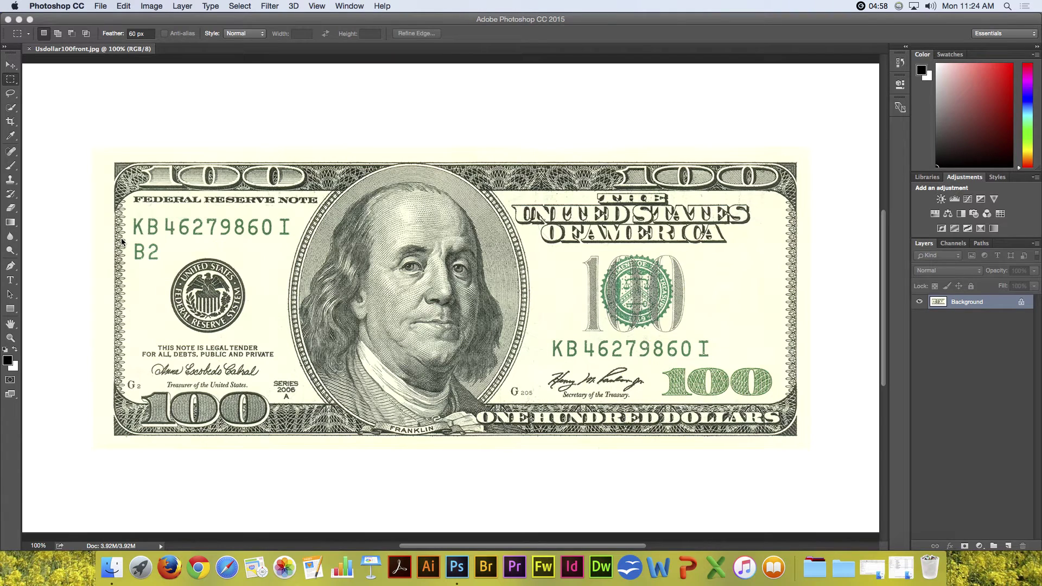
Show the marquee tool's flyout of selection shape options in the toolbar
left_click(11, 79)
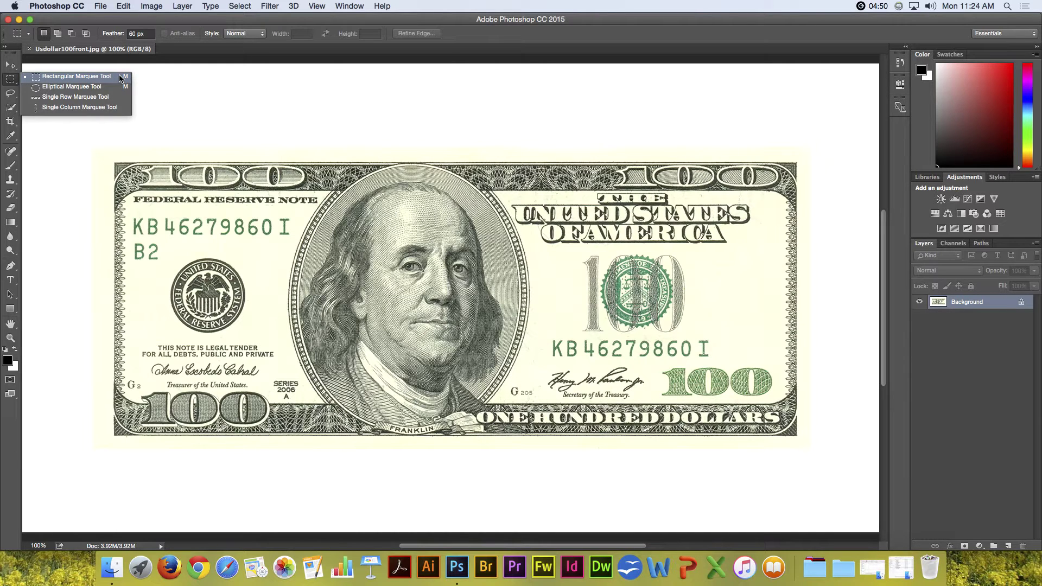
With the Rectangular Marquee Tool, select the whole bill from corner to corner
left_click(170, 85)
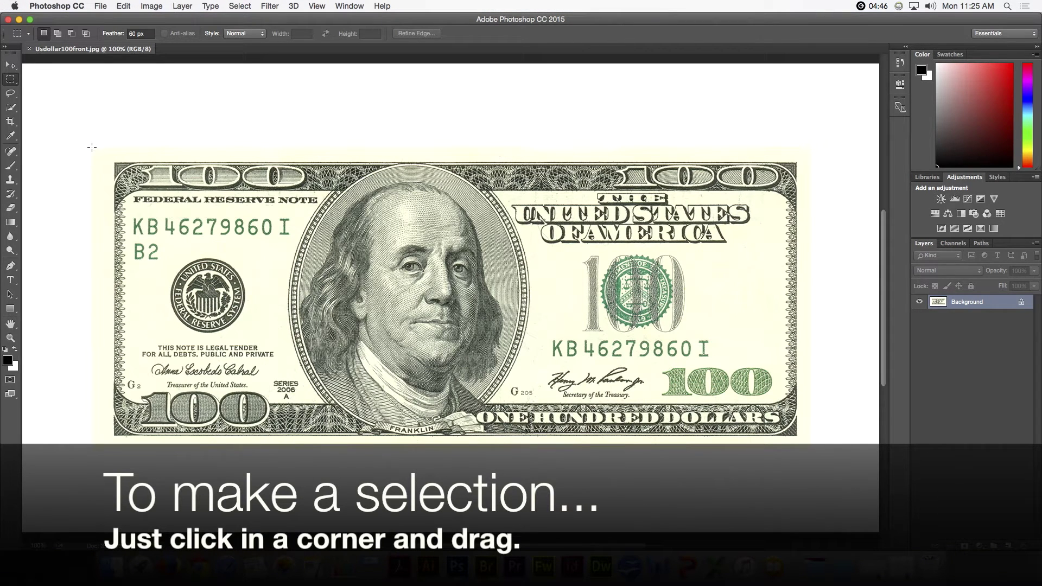
left_click_drag(92, 147, 810, 447)
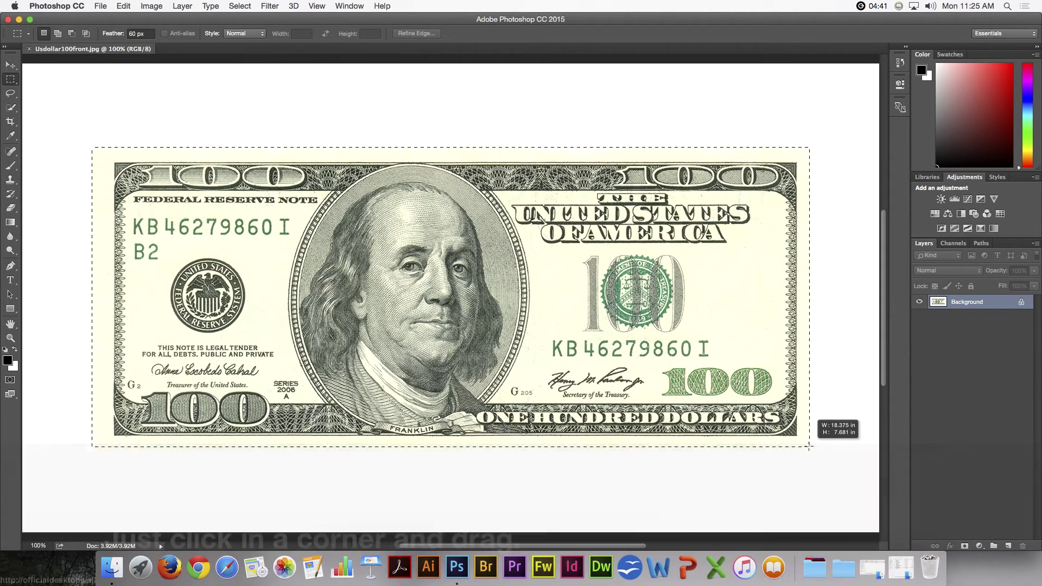
left_click_drag(811, 448, 812, 448)
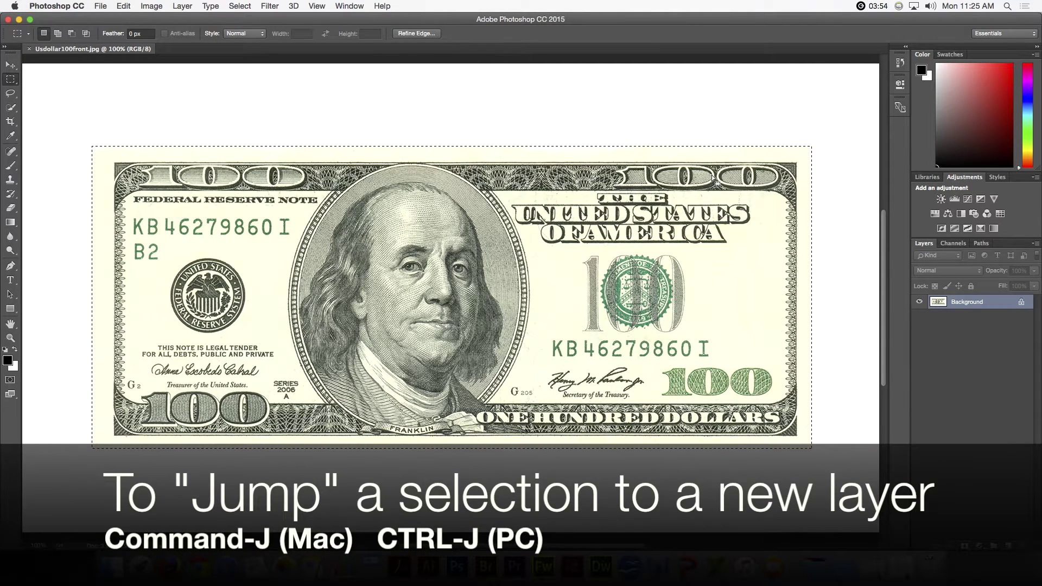
Copy the bill to a new layer, view it alone over transparency, then merge it down
key("super+j")
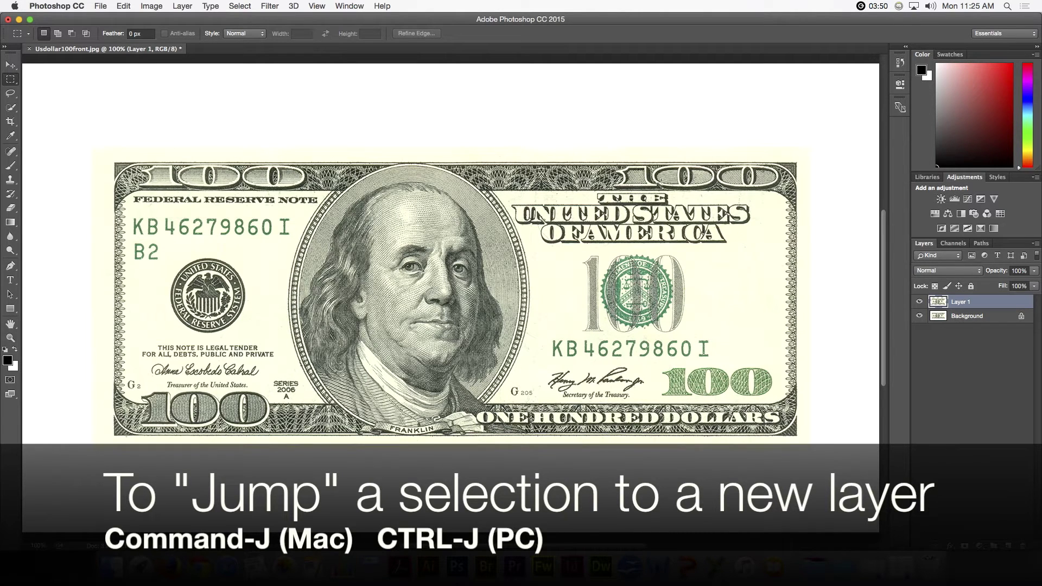
left_click(919, 316)
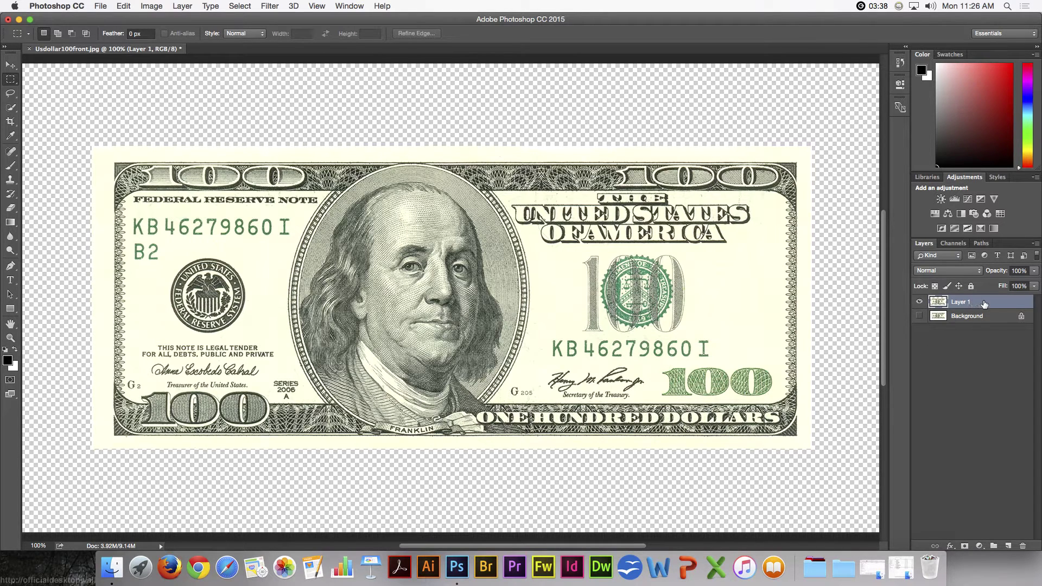
key("super+e")
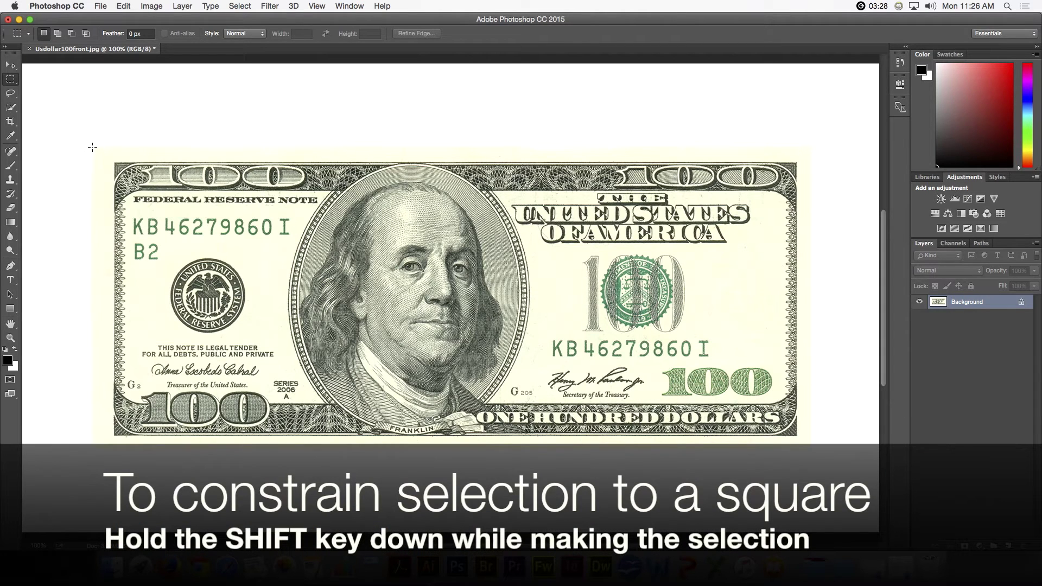
left_click_drag(93, 146, 470, 449)
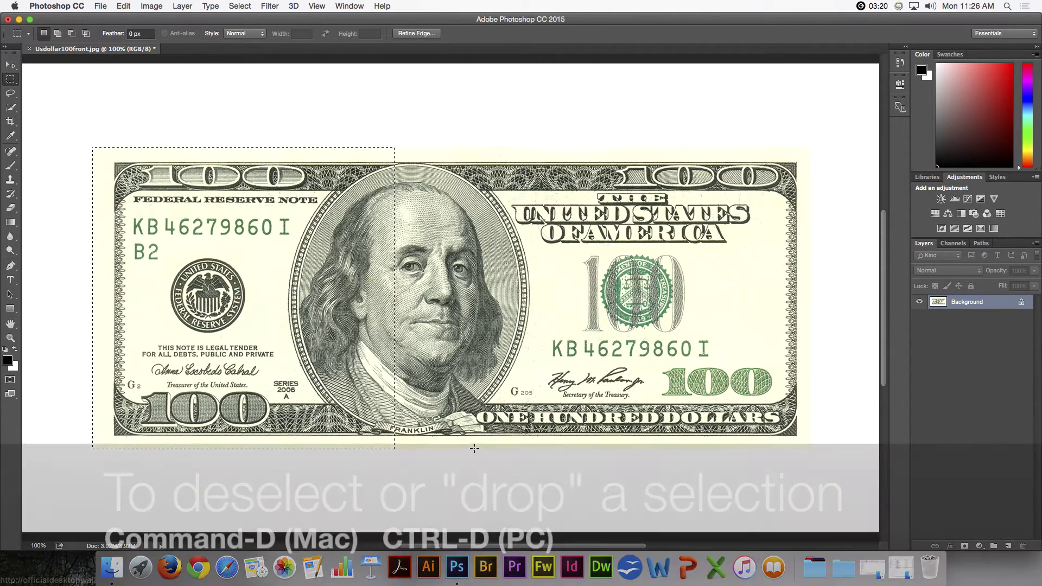
key("super+d")
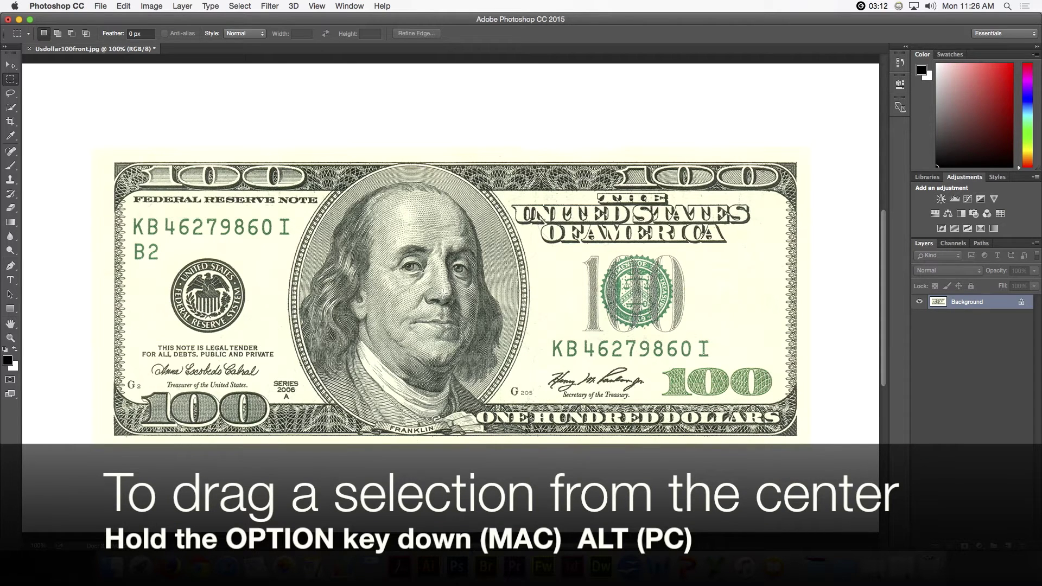
left_click_drag(443, 282, 91, 147)
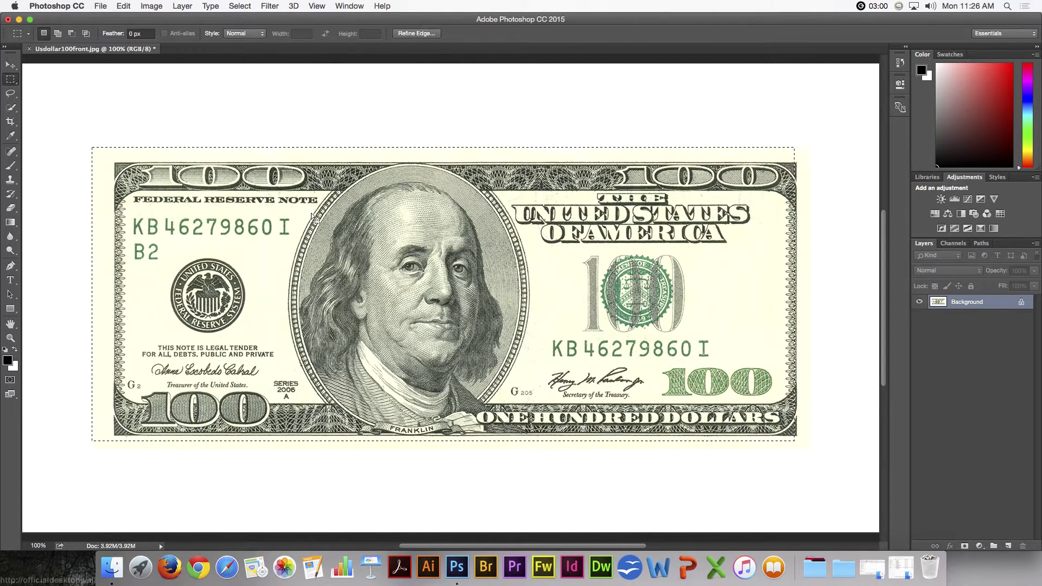
key("super+d")
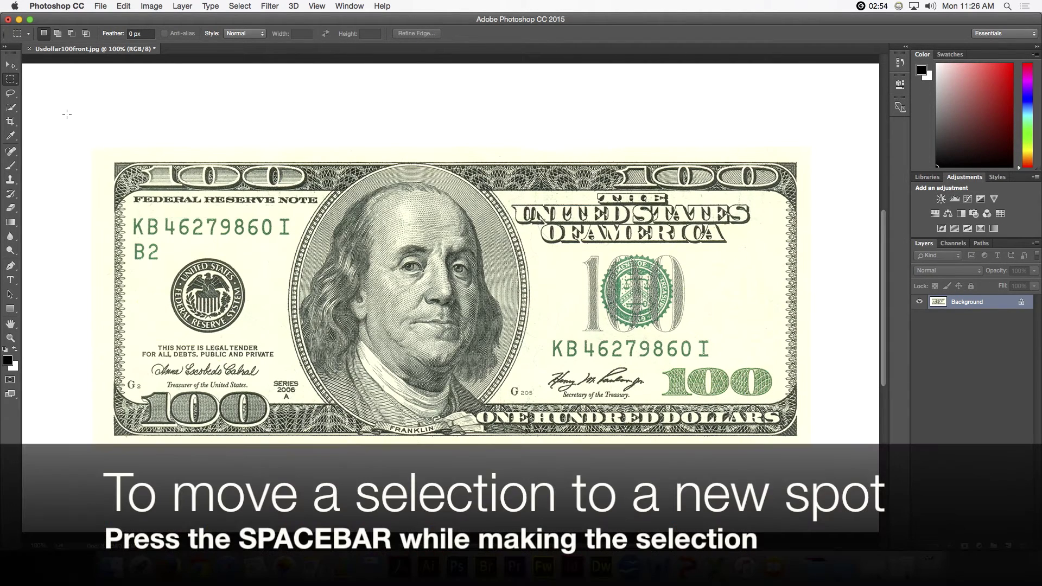
Draw a rectangular selection around the whole bill, repositioning it with Spacebar mid-drag
left_click_drag(67, 116, 810, 450)
key("space")
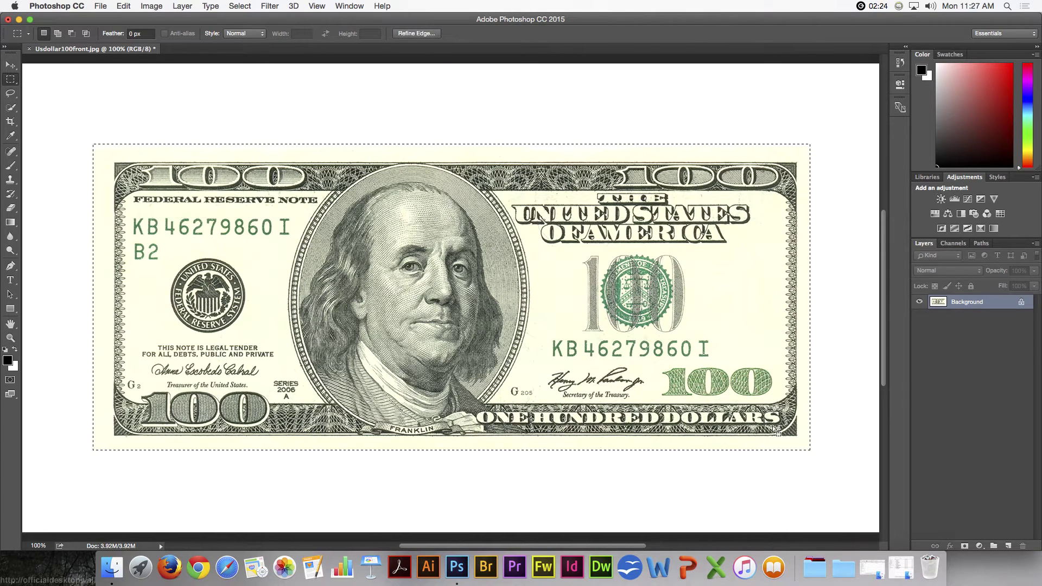
Add a rectangle, subtract another, then intersect to leave a band over the portrait
left_click(57, 36)
left_click_drag(257, 98, 572, 203)
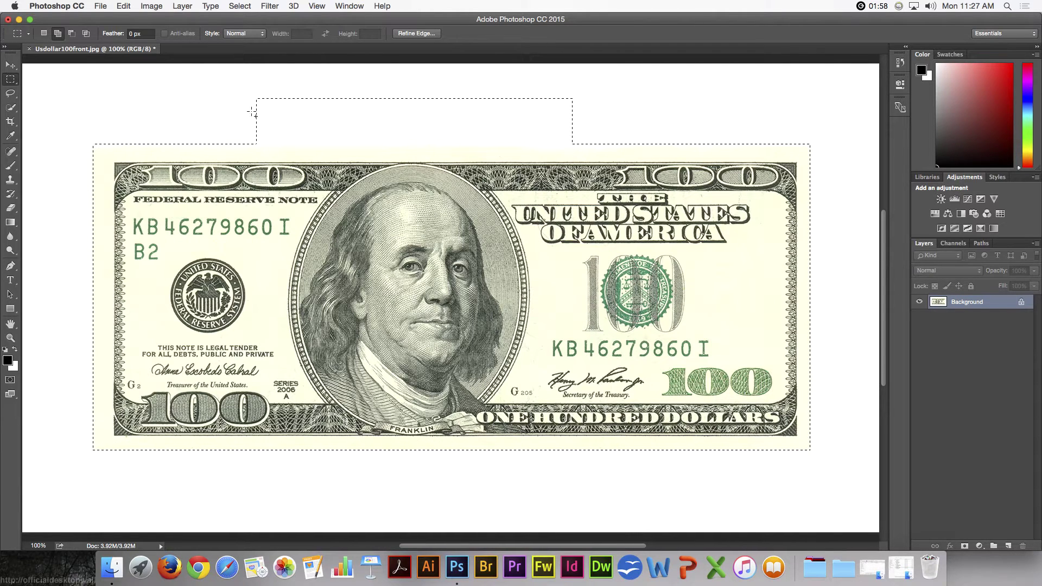
left_click(73, 35)
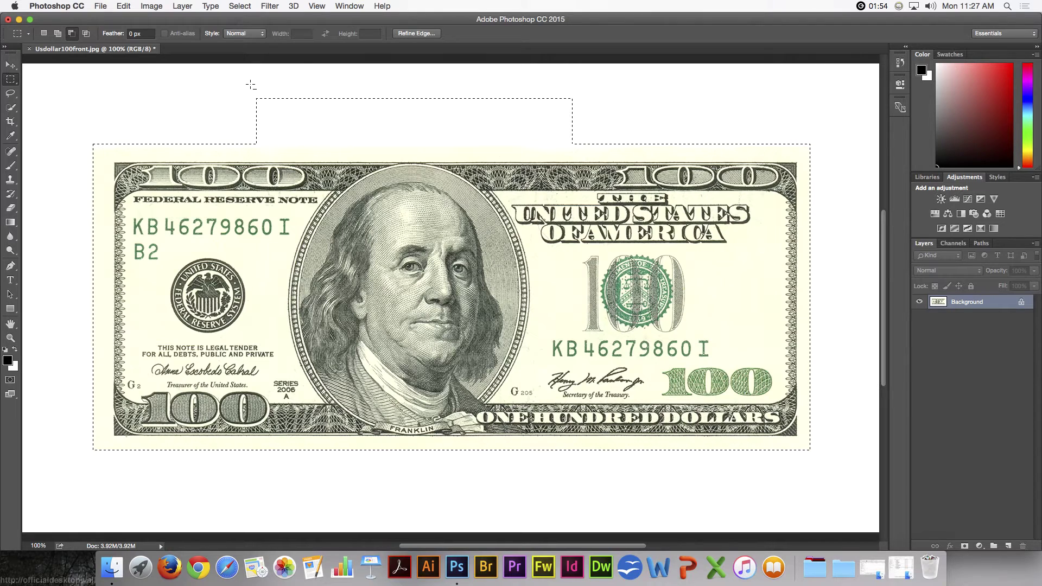
left_click_drag(248, 85, 596, 144)
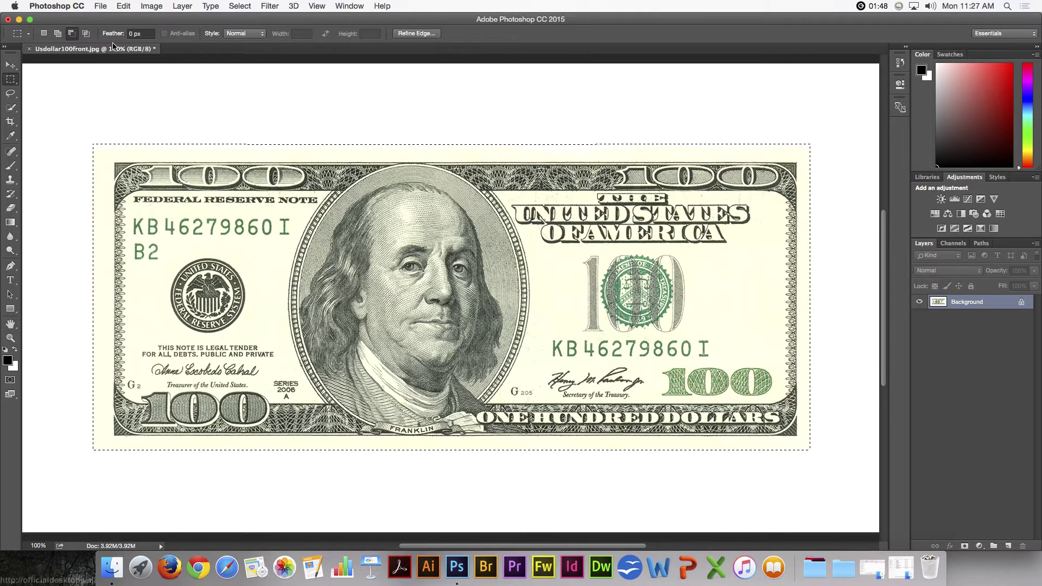
left_click(85, 34)
left_click_drag(166, 87, 524, 498)
key("Escape")
Set a 24 px feather, select the bill and copy it to a new layer
left_click(102, 123)
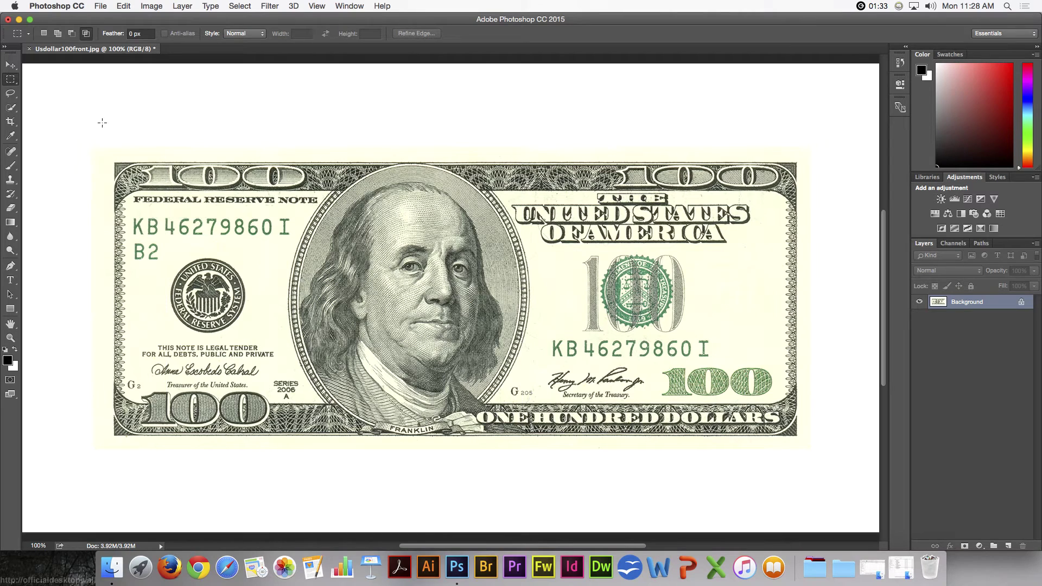
left_click(131, 33)
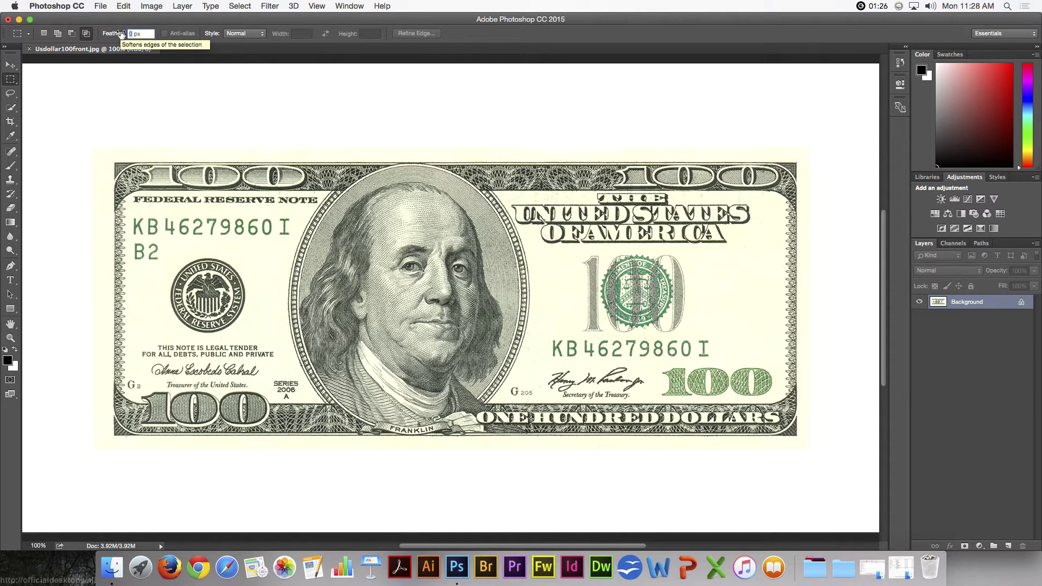
type("24")
key("Return")
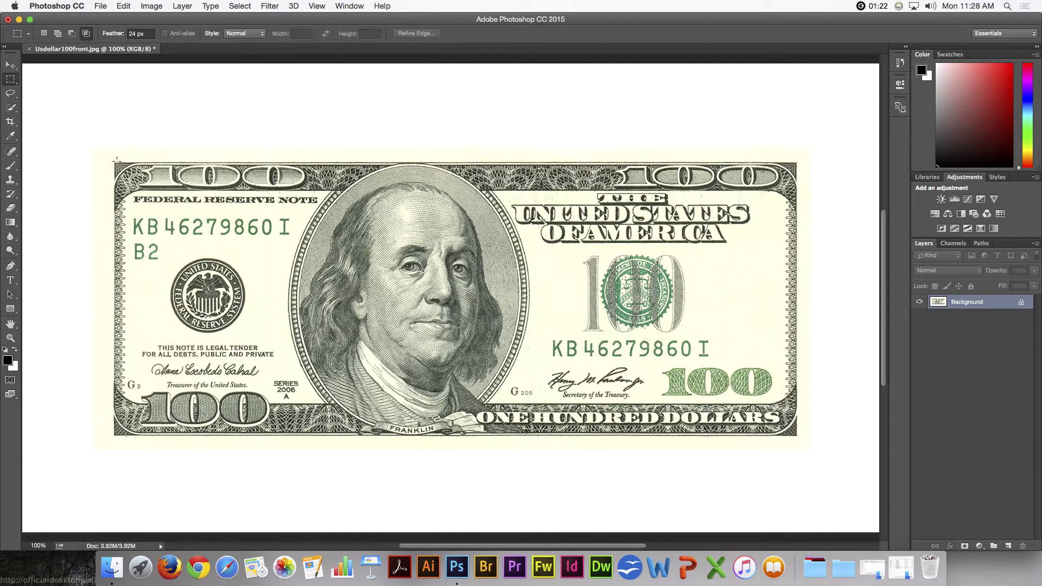
left_click_drag(115, 161, 797, 435)
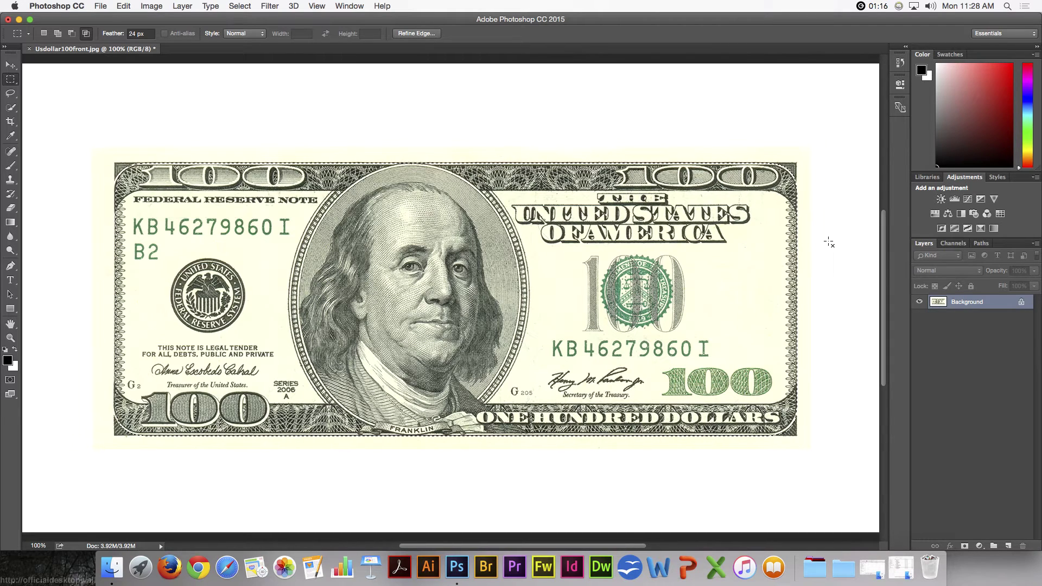
key("super+j")
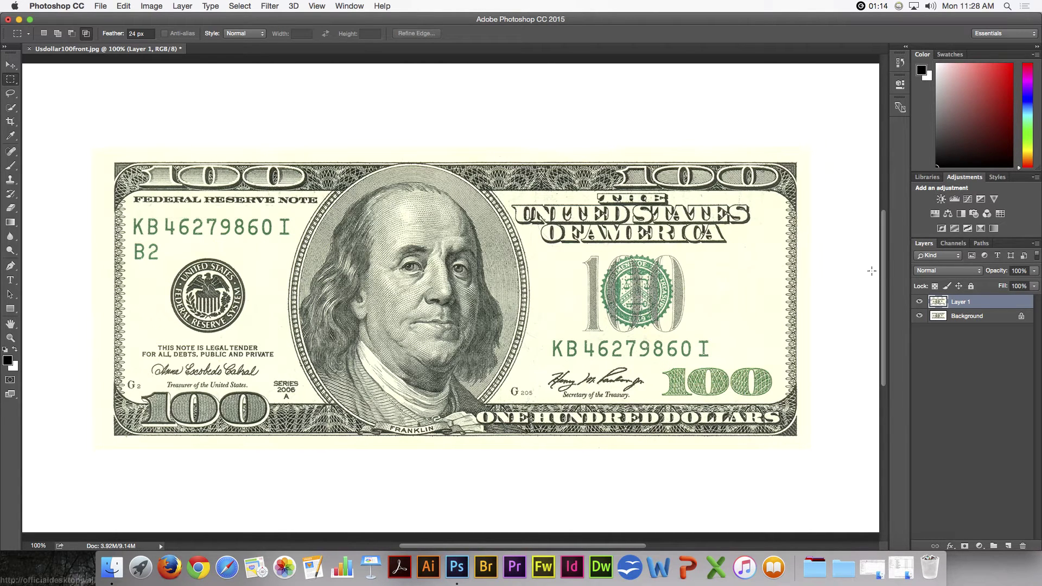
Fill the Background layer with black so the soft-edged bill copy glows over it
left_click(919, 316)
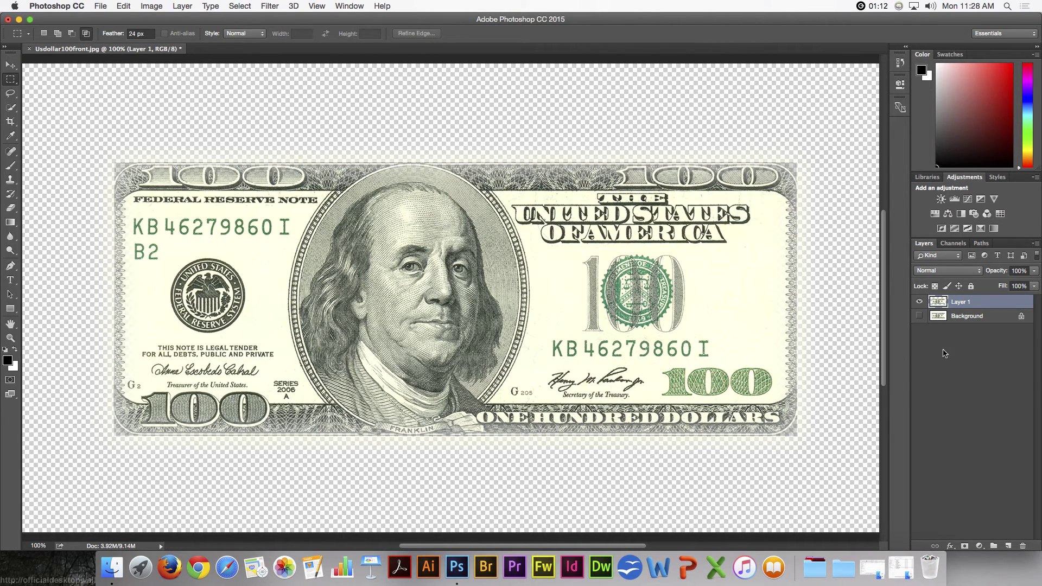
left_click(966, 316)
left_click(919, 316)
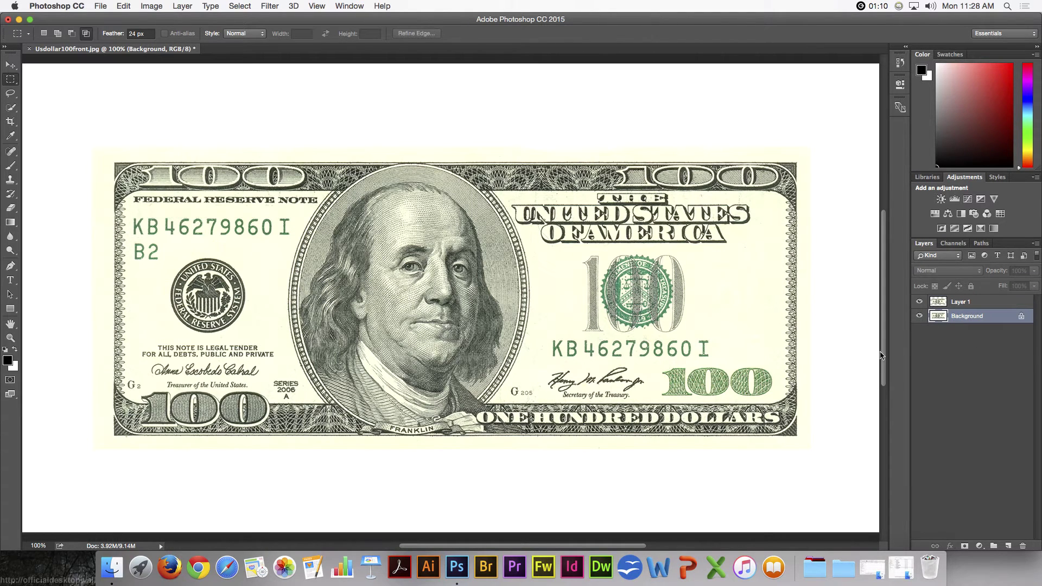
key("alt+BackSpace")
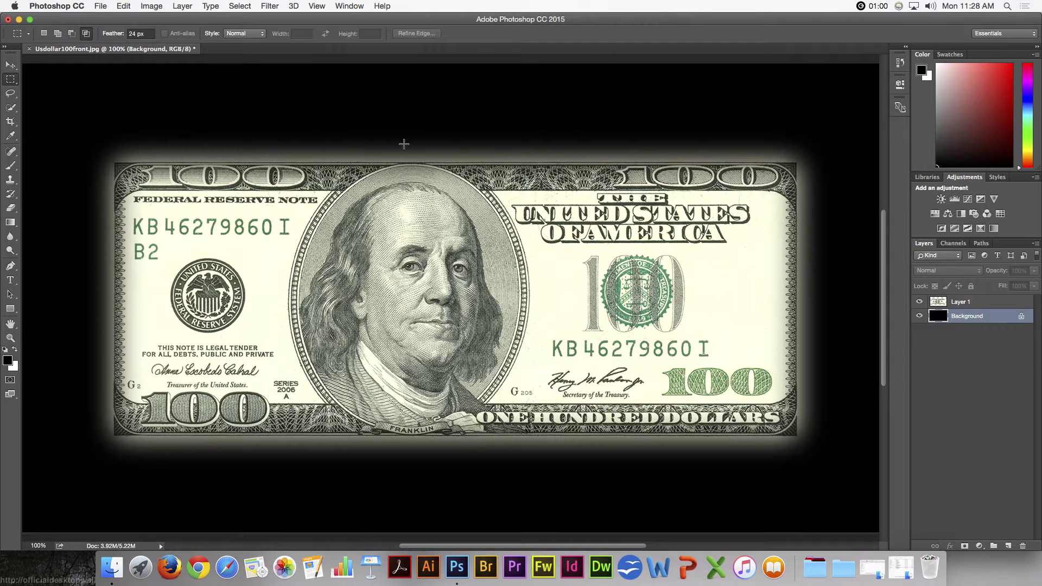
scroll(391, 149, "right", 2)
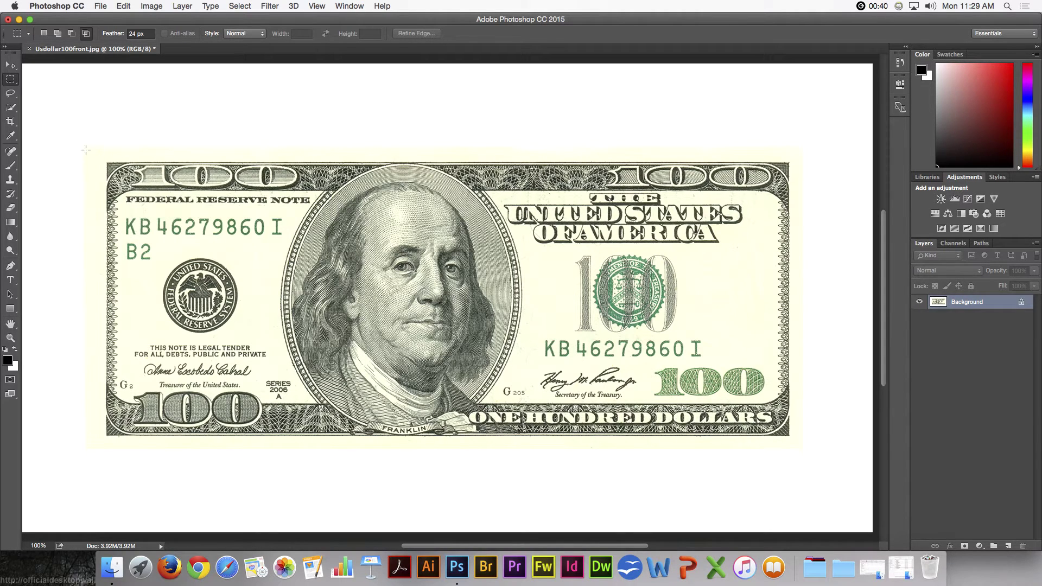
Select the bill, subtract a left notch, add an upper-right area, then intersect over the portrait
left_click_drag(83, 148, 796, 442)
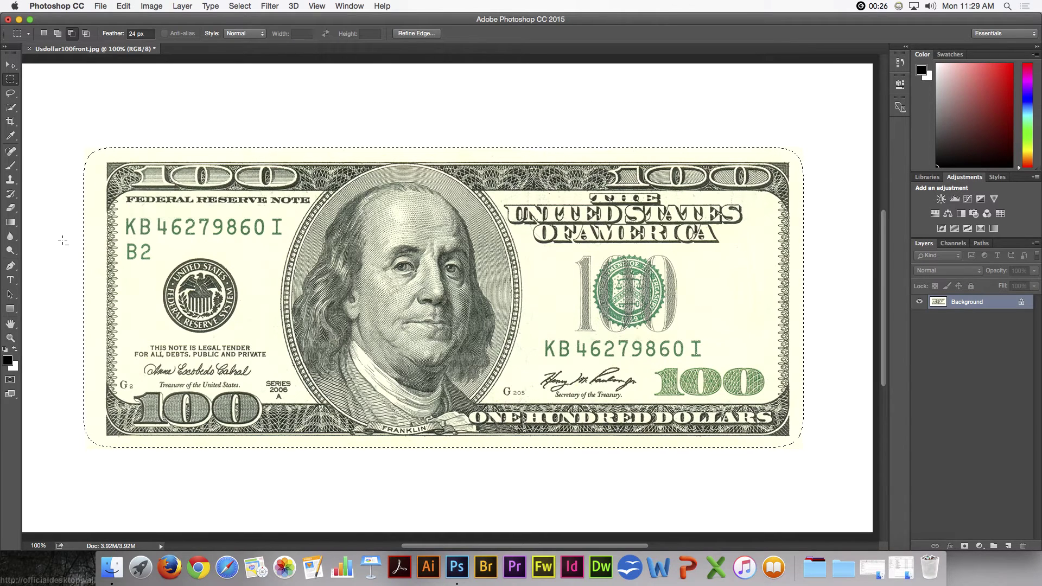
left_click_drag(63, 241, 373, 338)
key("shift+alt")
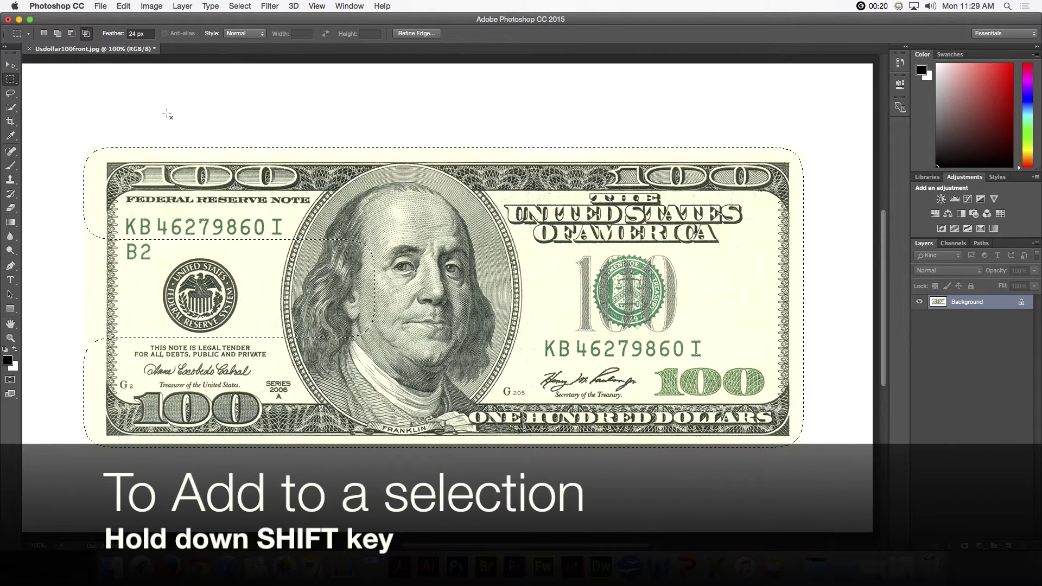
key("shift")
left_click_drag(523, 106, 781, 494)
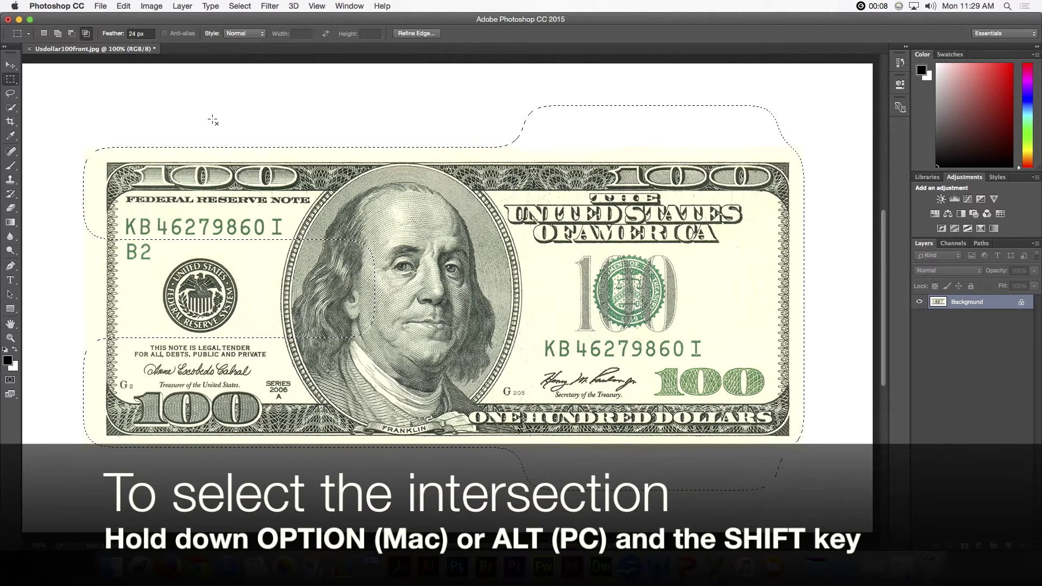
left_click_drag(248, 123, 471, 453)
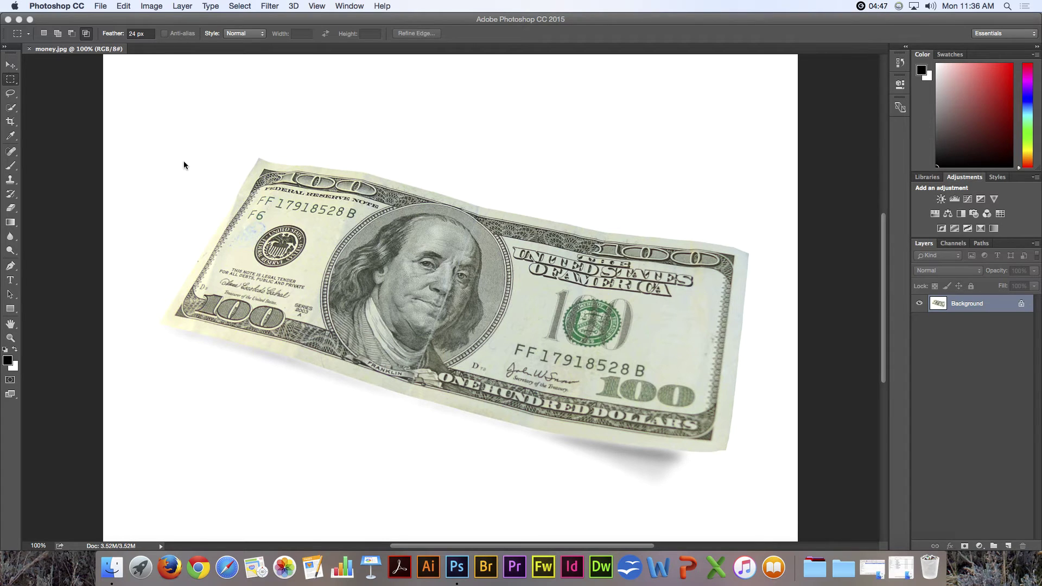
Set feather to 0 px and drag a selection from the tilted bill's top-left corner
left_click(171, 152)
left_click_drag(168, 148, 590, 405)
left_click(624, 417)
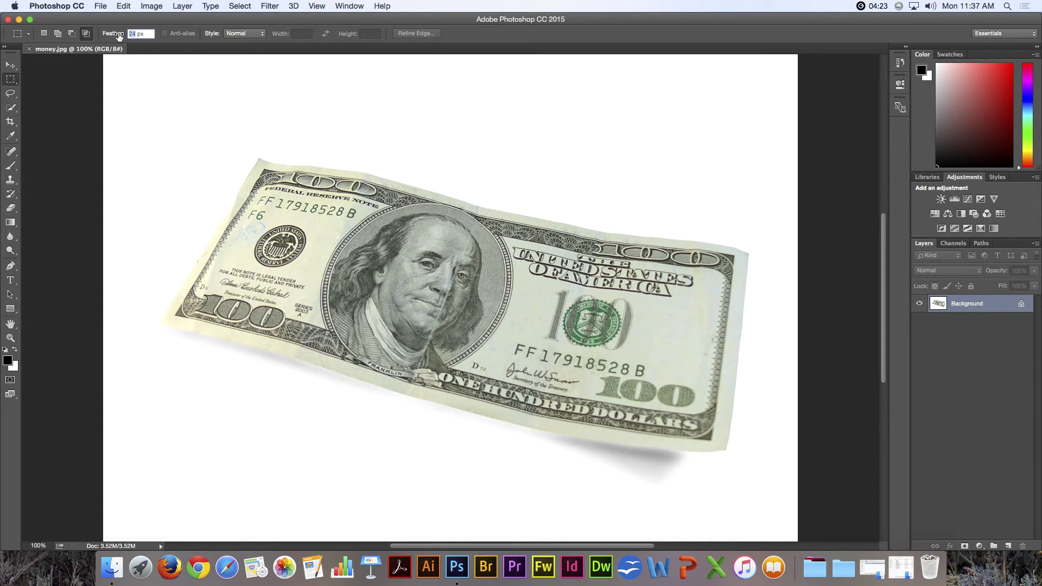
type("0")
left_click_drag(255, 157, 775, 381)
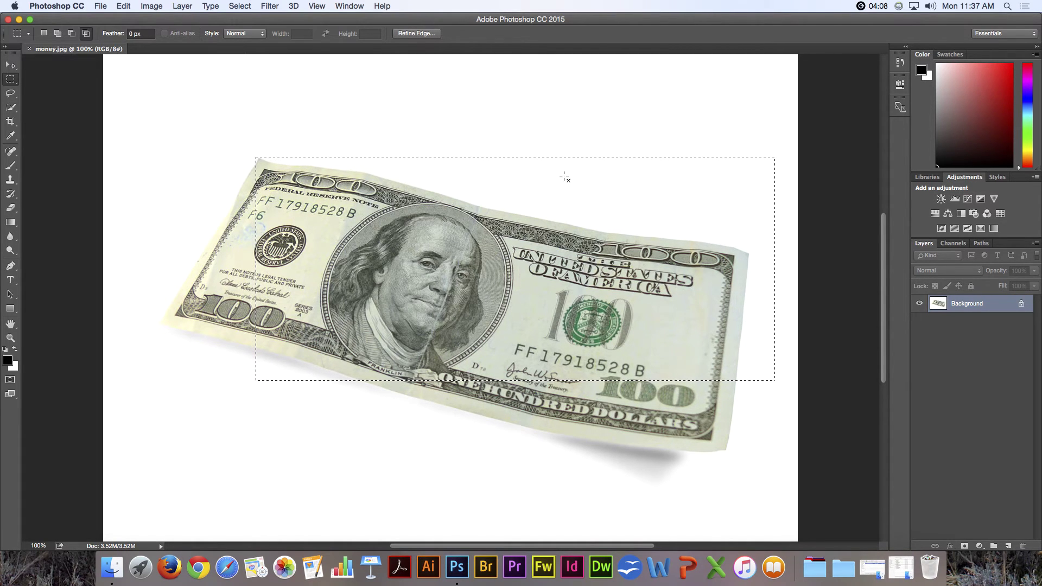
Use Transform Selection to move each corner onto the tilted bill's matching corner
right_click(569, 198)
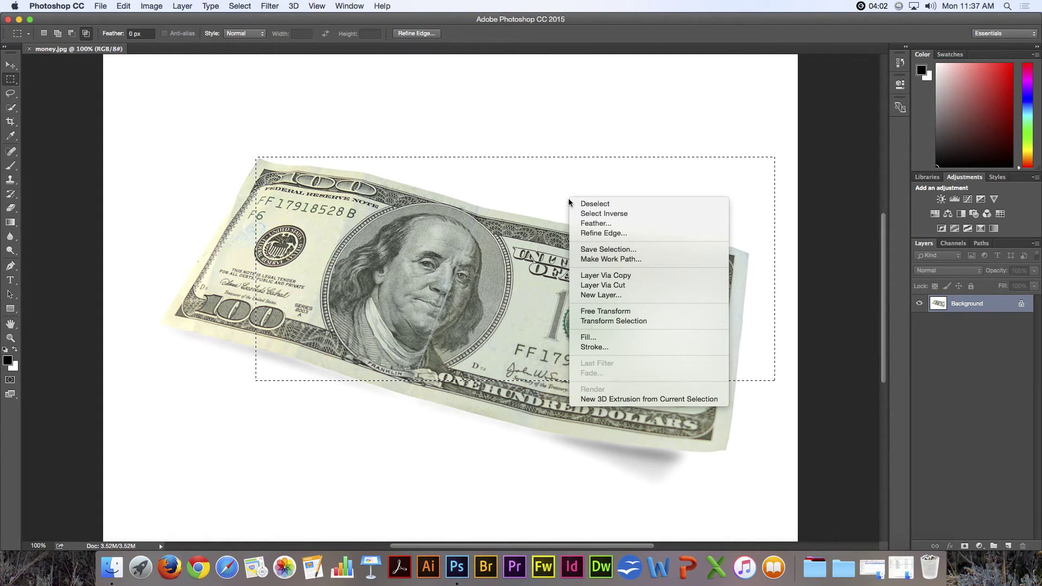
left_click(599, 322)
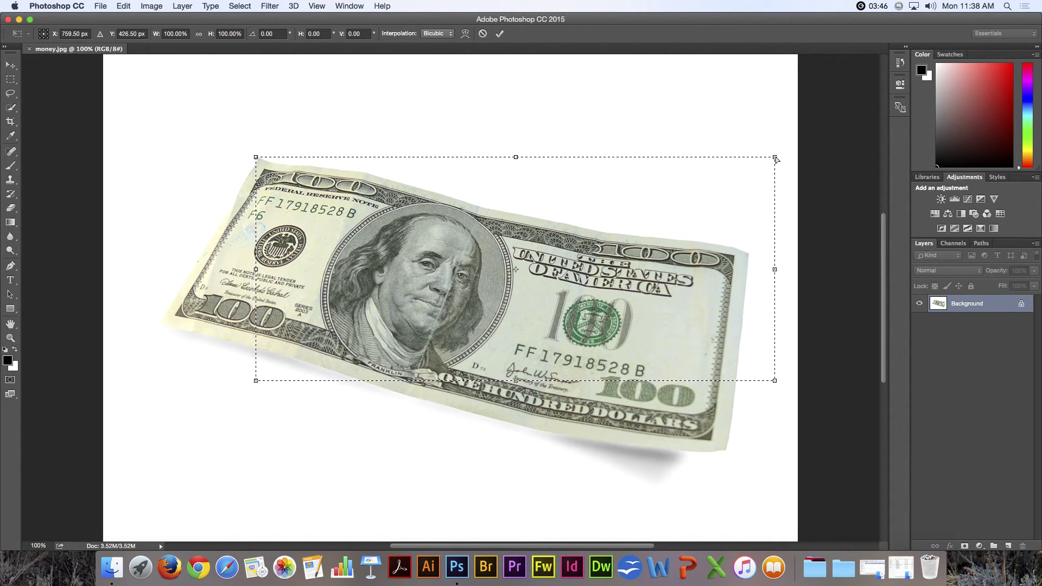
left_click_drag(775, 158, 749, 253)
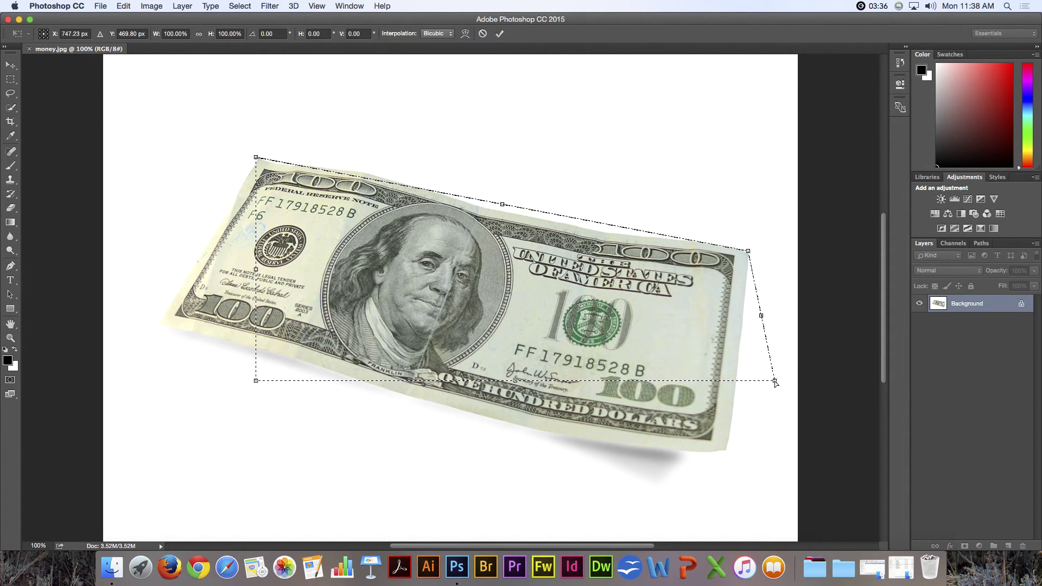
left_click_drag(775, 382, 726, 454)
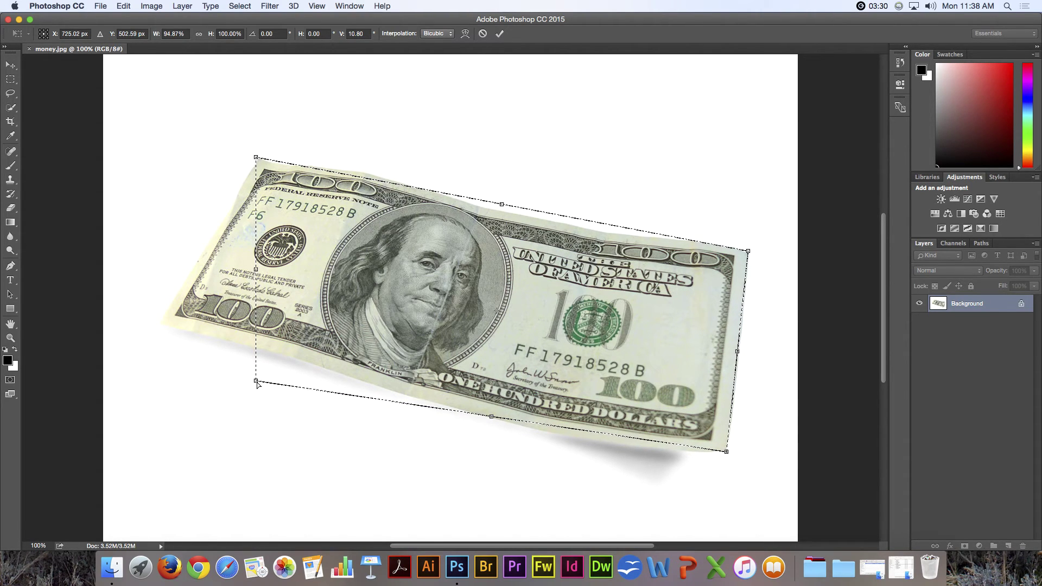
left_click_drag(259, 383, 163, 323)
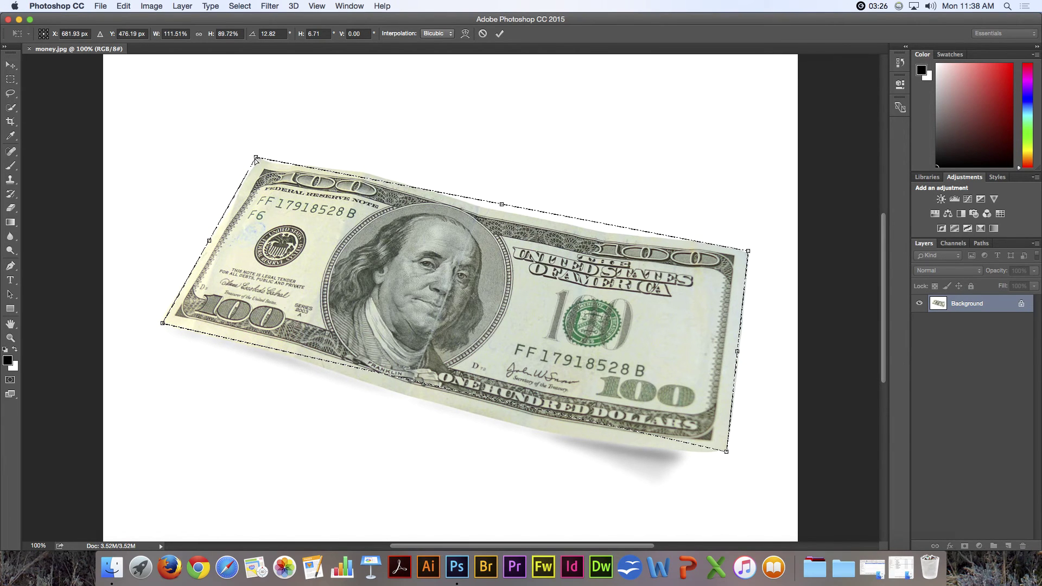
left_click_drag(256, 157, 256, 158)
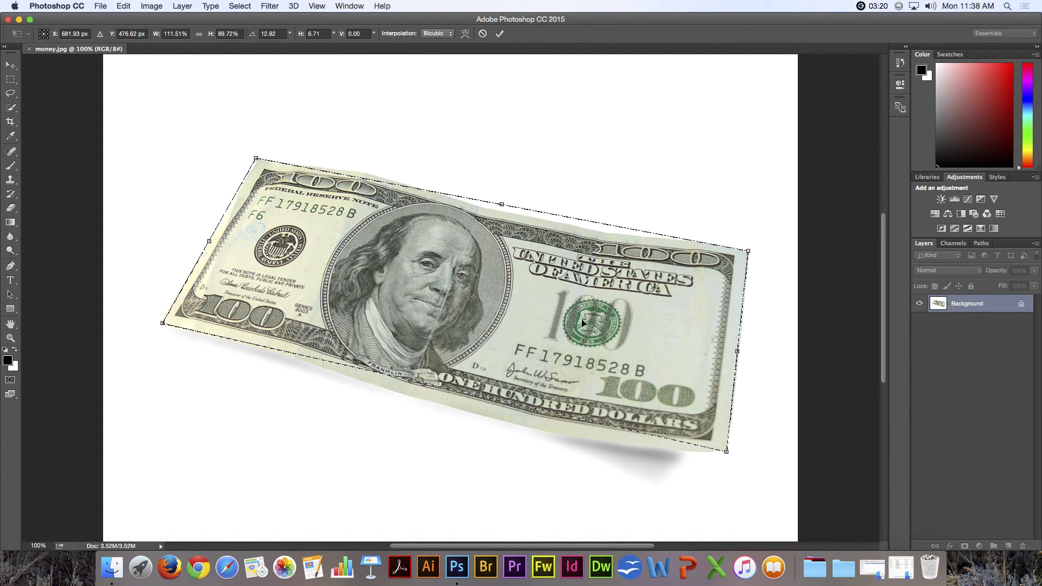
Warp the selection's top and bottom edges along the bill's curves and commit it
right_click(576, 285)
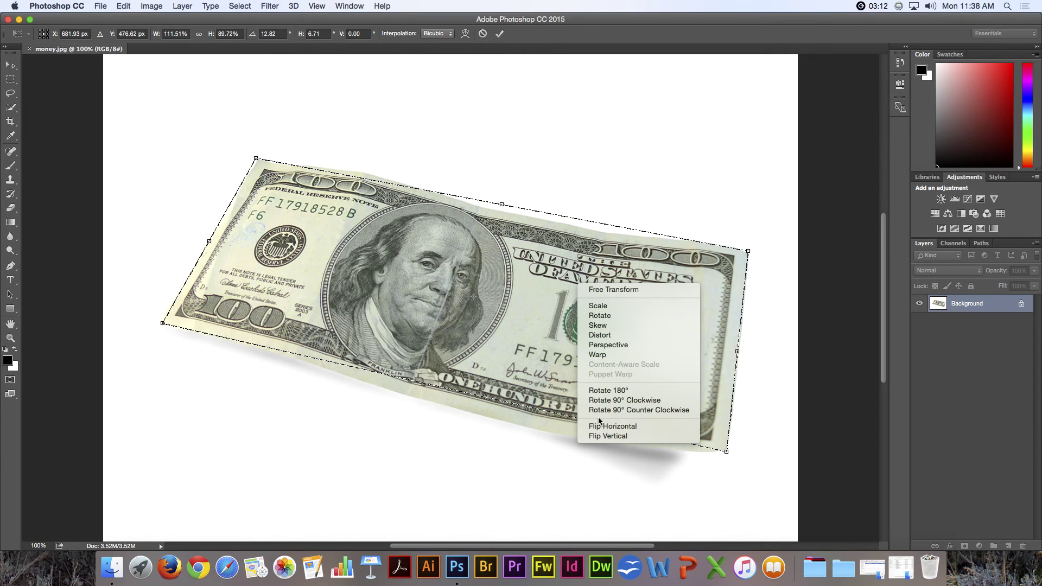
left_click(600, 355)
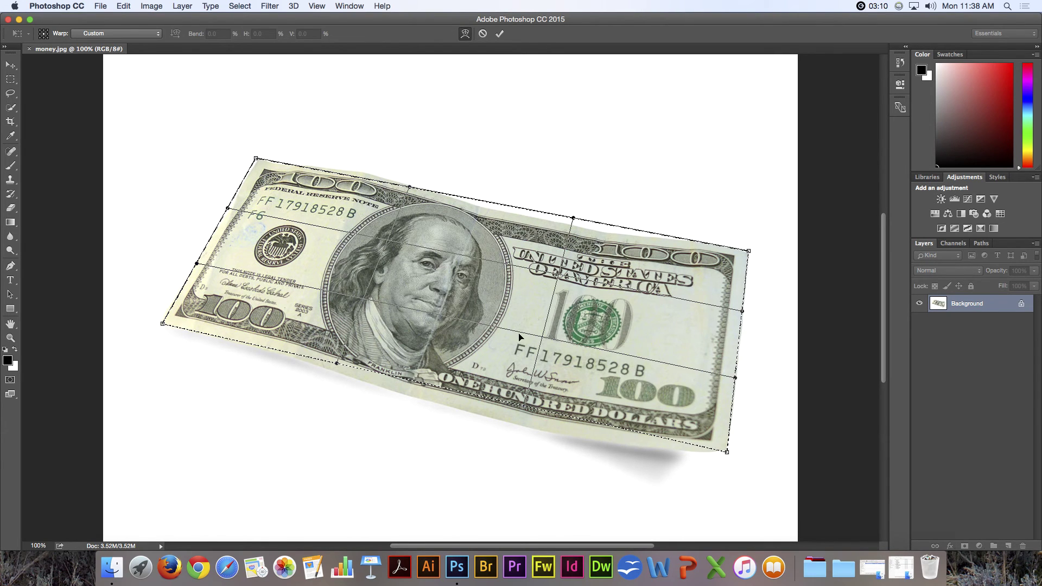
left_click_drag(498, 243, 362, 180)
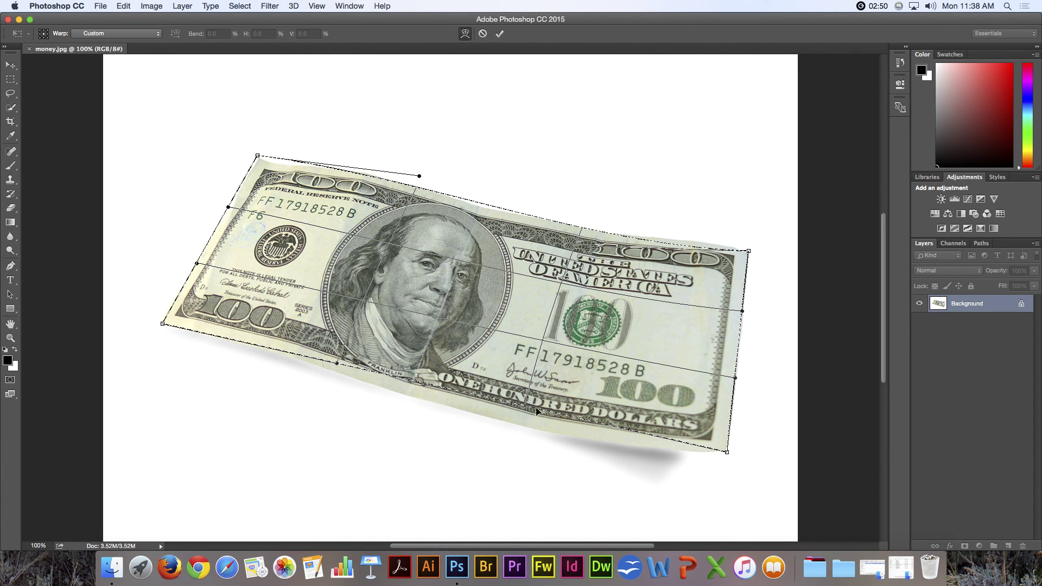
left_click_drag(536, 411, 534, 429)
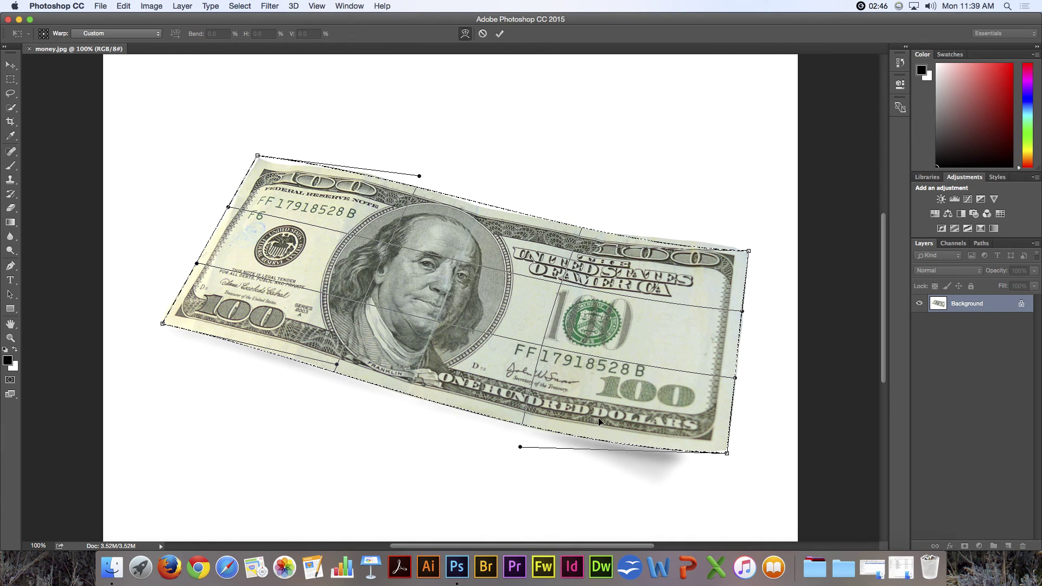
key("Return")
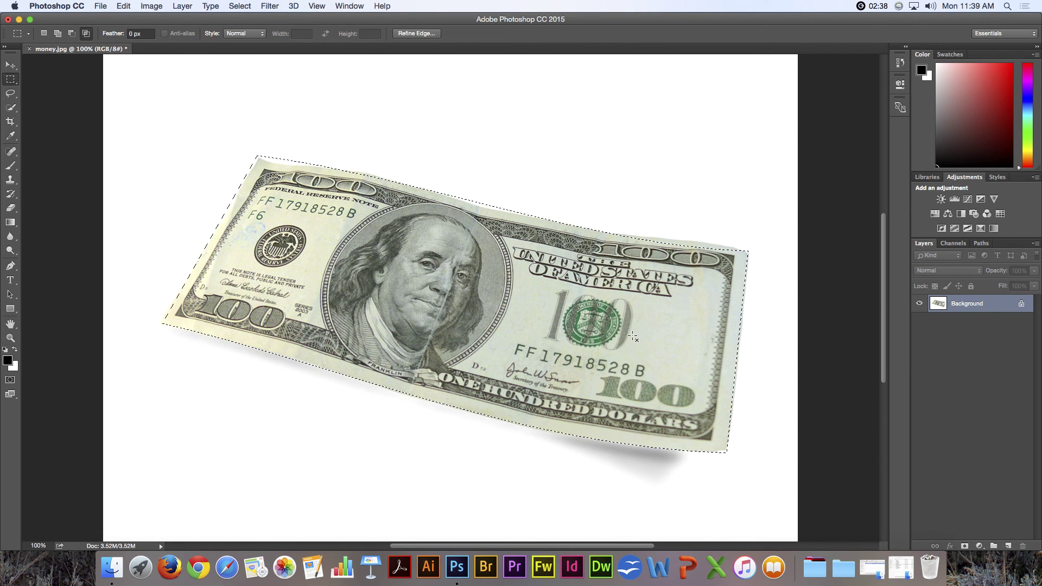
Reopen the context menu for the warped selection around the bill
right_click(524, 298)
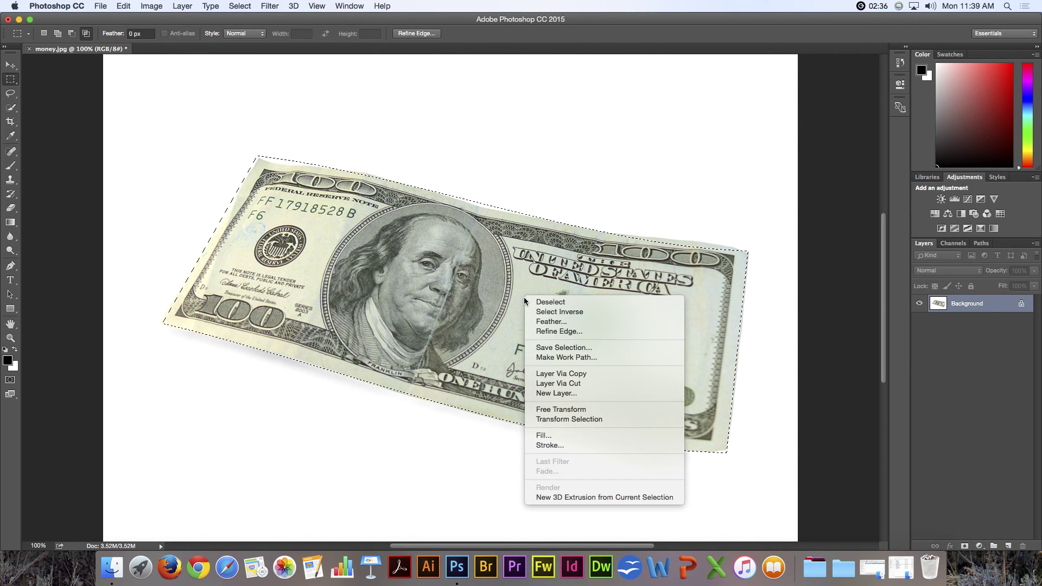